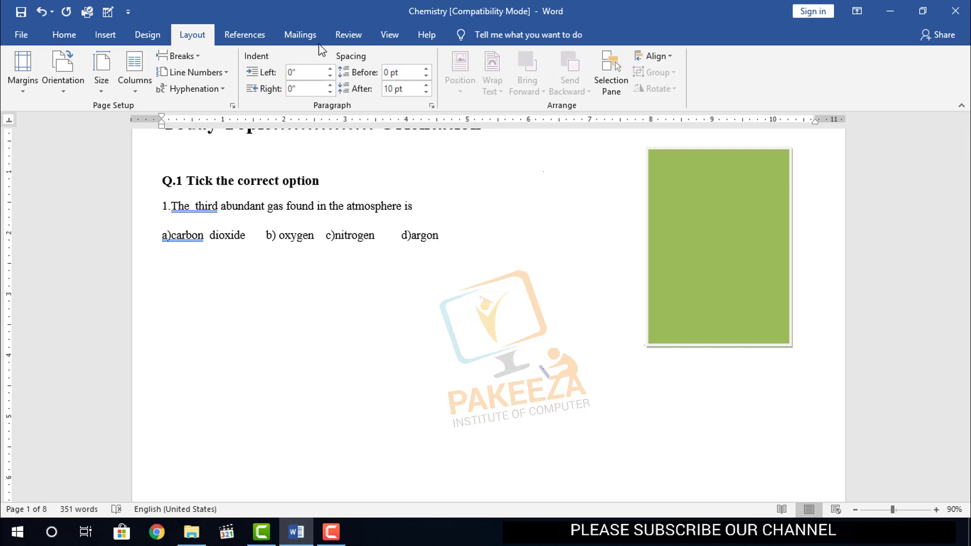
double_click(291, 20)
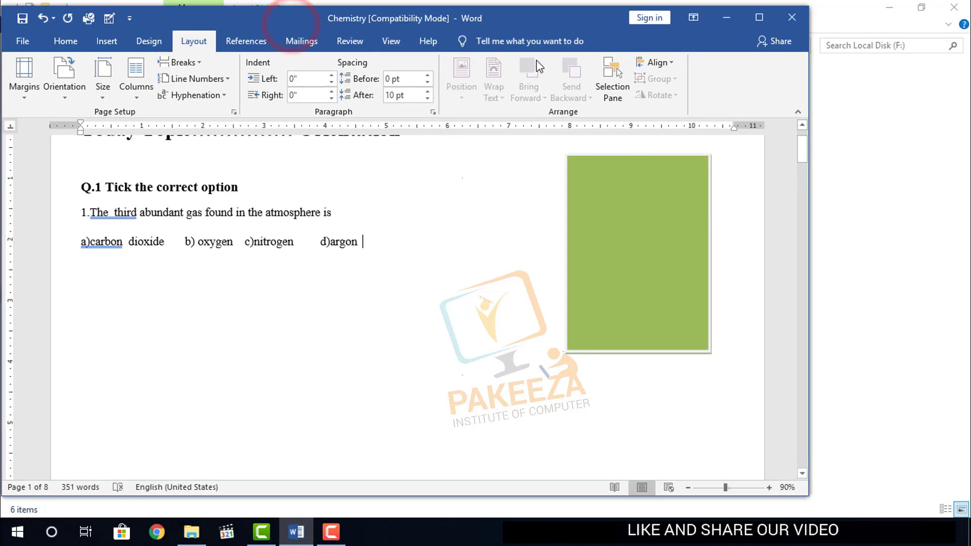
left_click(759, 19)
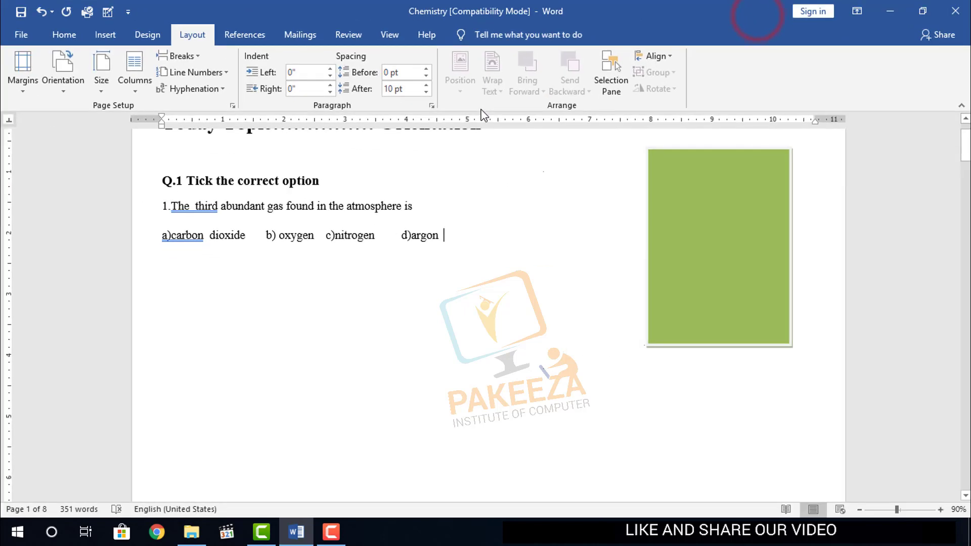
left_click(292, 14)
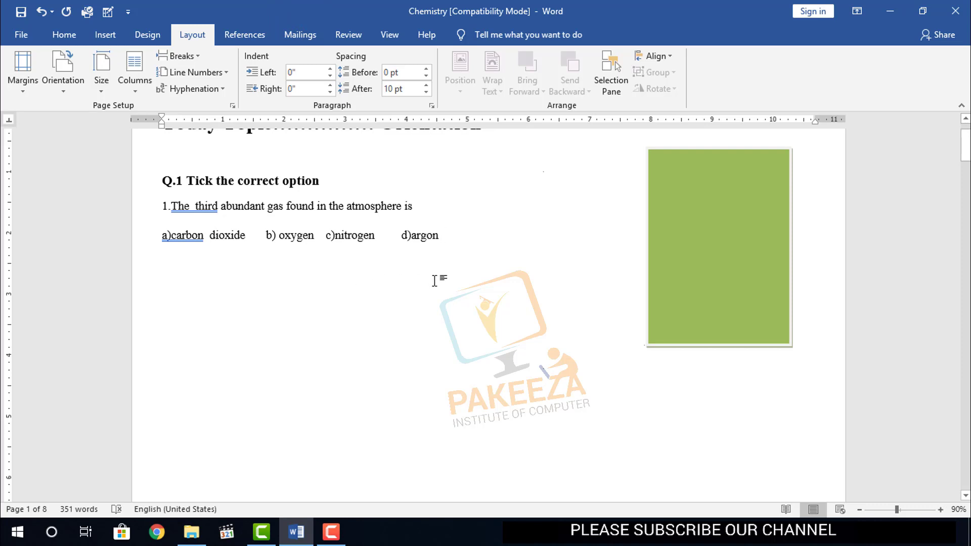
scroll(421, 281, "down", 2)
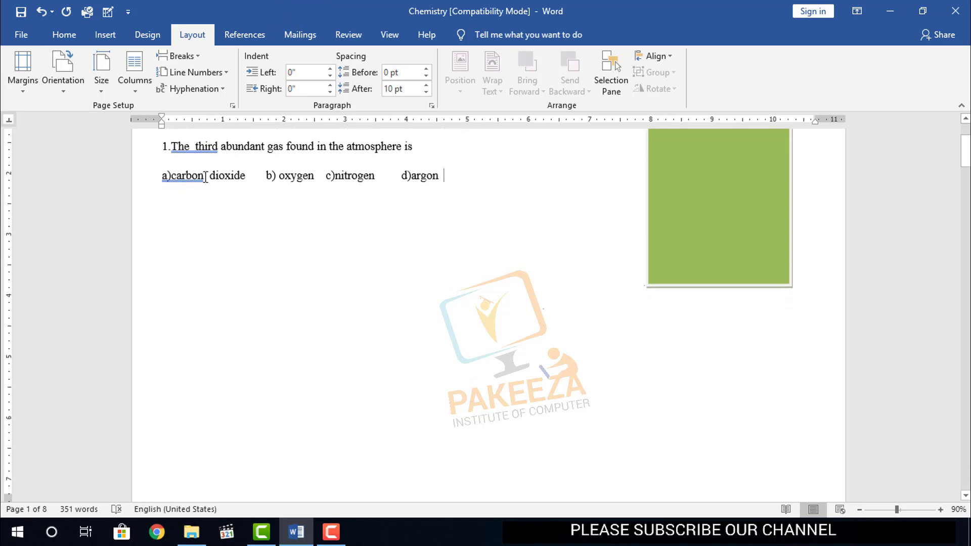
left_click(62, 84)
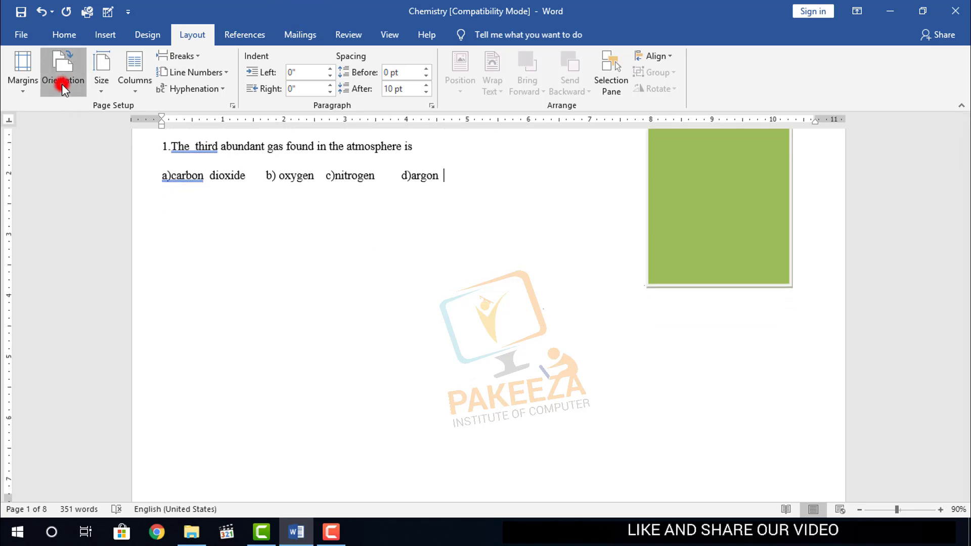
left_click(63, 89)
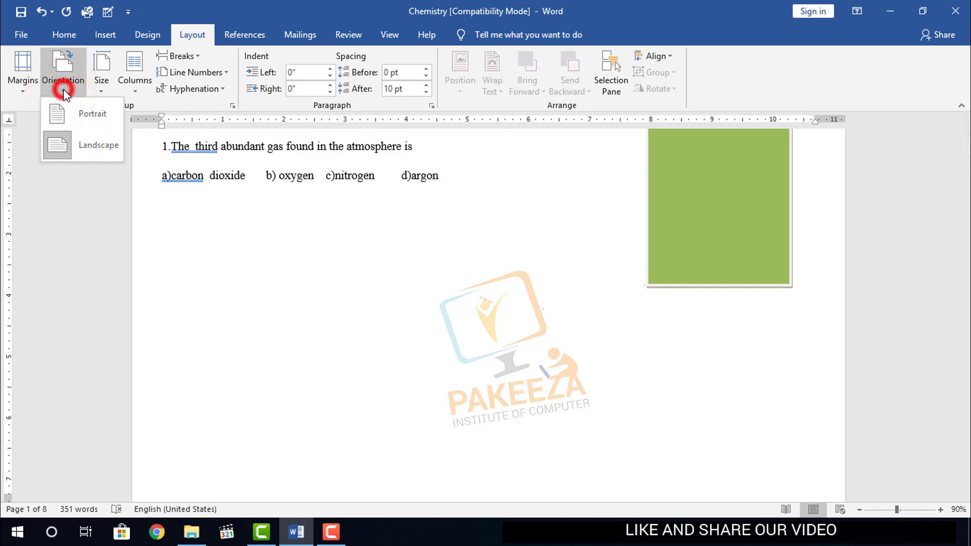
left_click(287, 262)
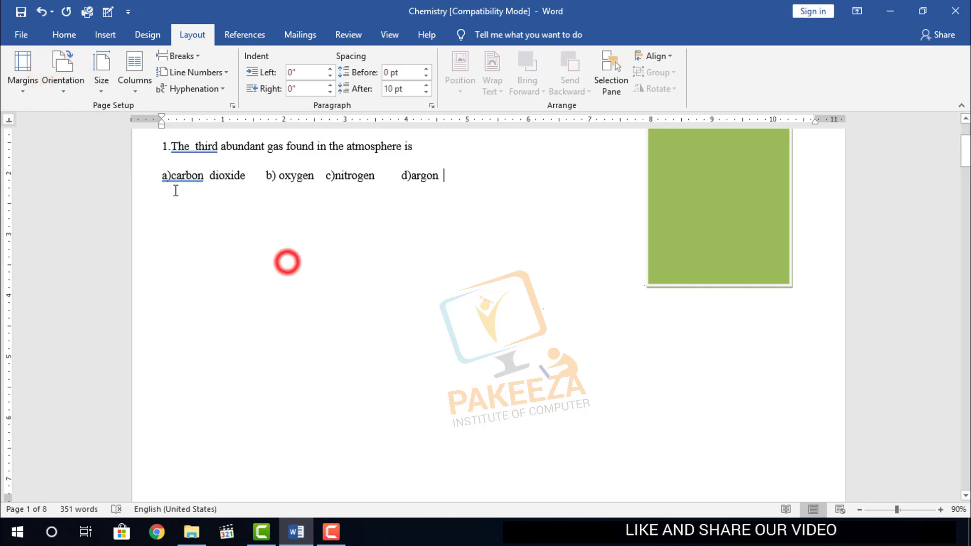
Step: Draw a rectangle about 4.59" wide and 2.5" high below the first question's options and apply the purple shape style
left_click(100, 35)
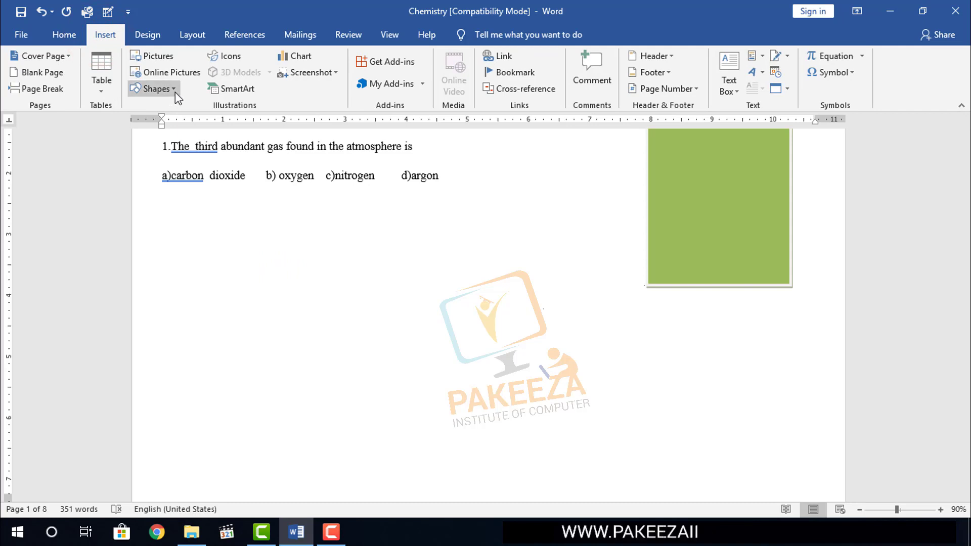
left_click(175, 91)
left_click(179, 120)
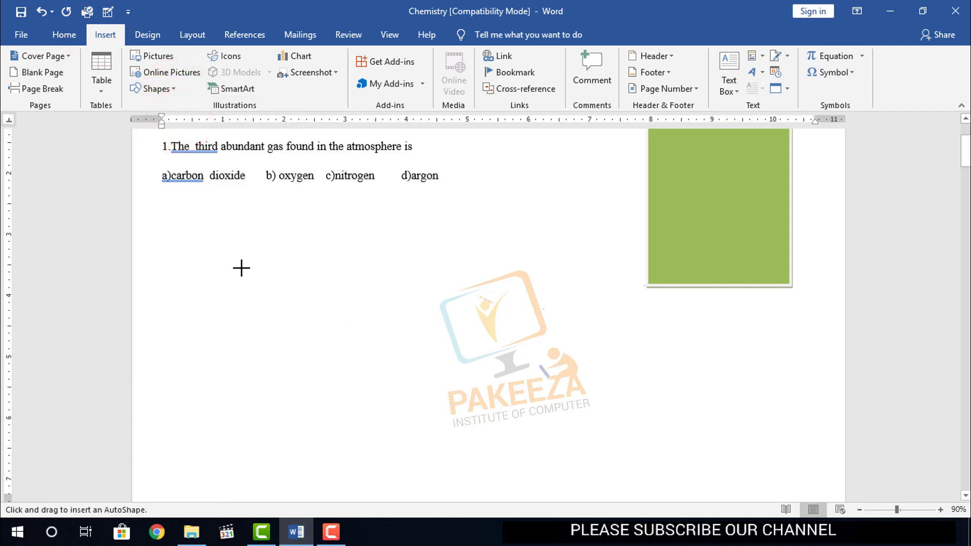
mouse_move(240, 265)
left_mouse_down()
mouse_move(269, 347)
mouse_move(510, 377)
mouse_move(522, 388)
mouse_move(520, 418)
left_mouse_up()
left_click(319, 71)
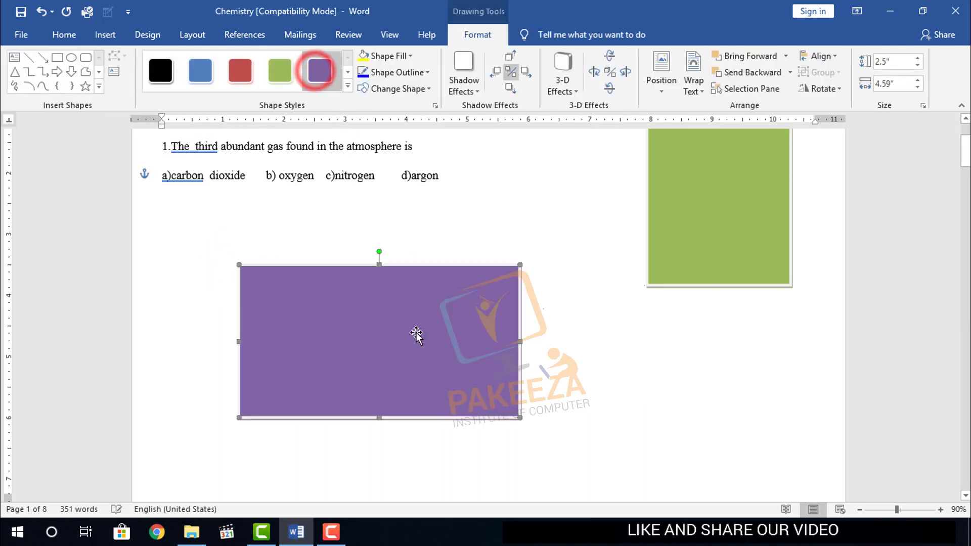
left_click(555, 349)
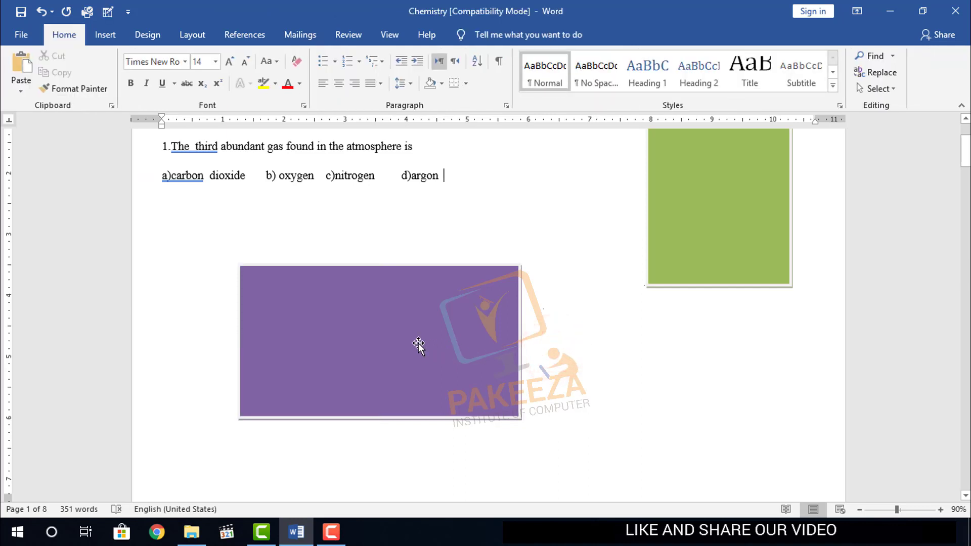
Step: Stretch the purple rectangle downward to a height of about 2.66"
left_click(403, 405)
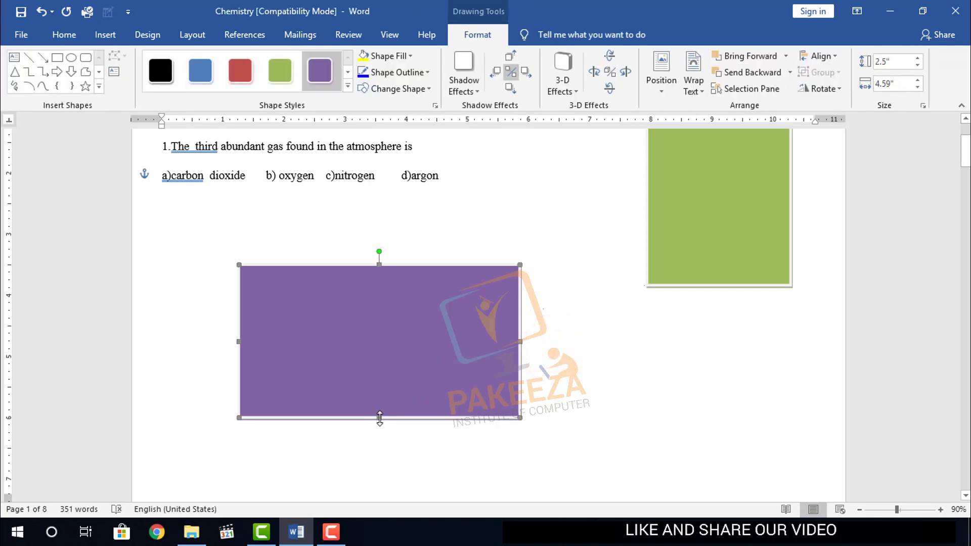
left_click_drag(379, 428, 380, 428)
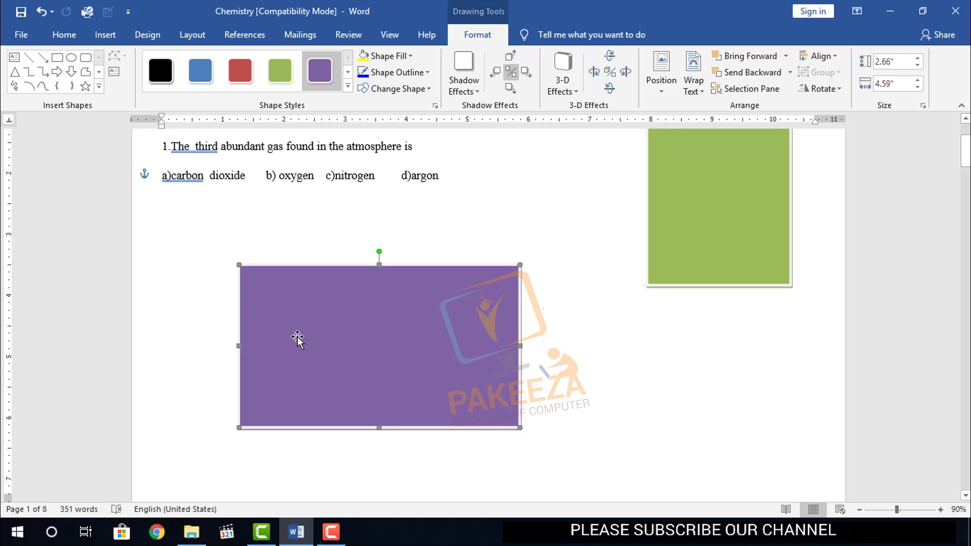
left_click(205, 262)
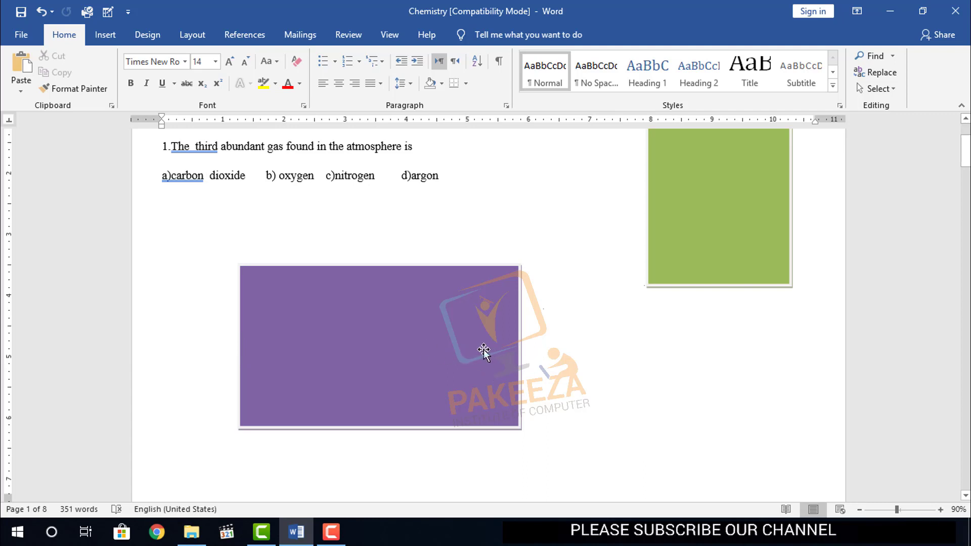
Step: Move the green rectangle lower on the page and rotate it 90° counterclockwise so it lies horizontally
scroll(479, 355, "up", 2)
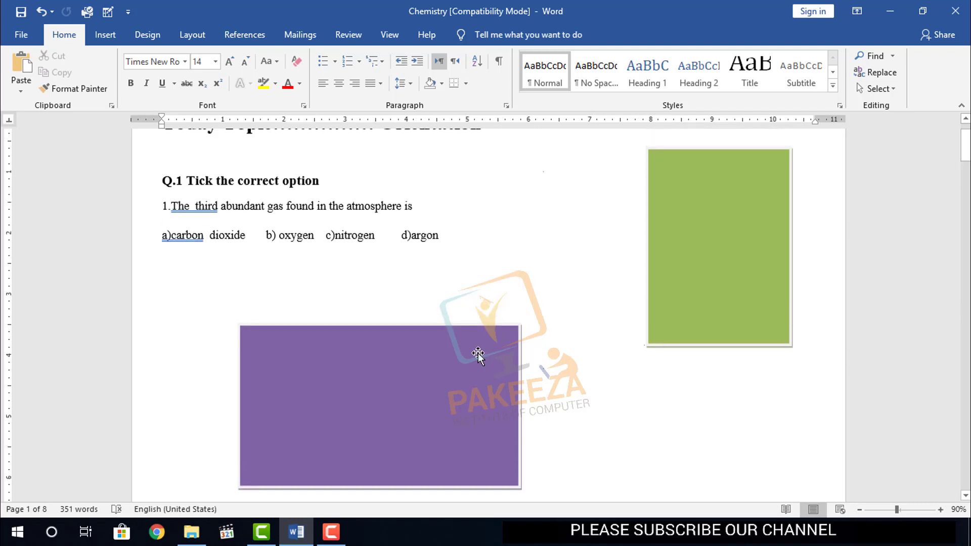
left_click(668, 265)
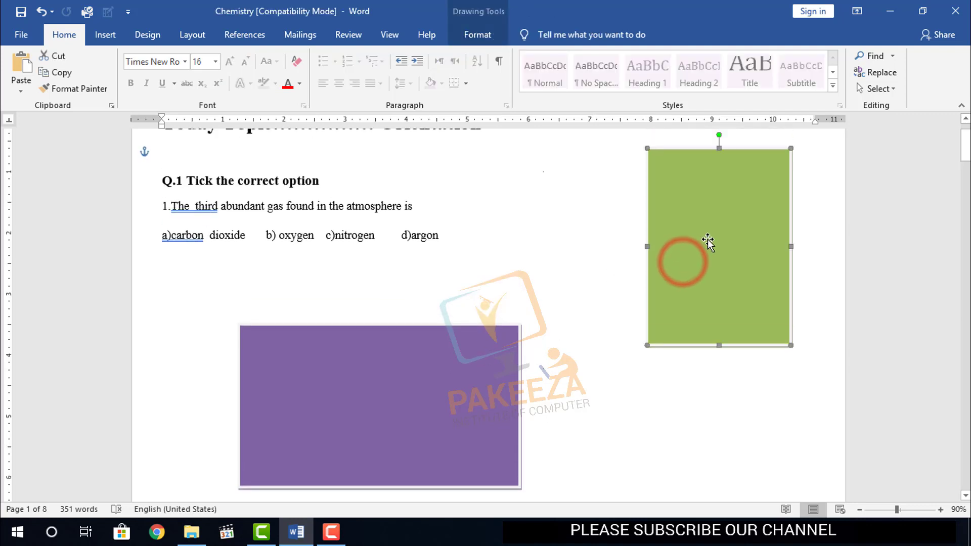
left_click_drag(707, 241, 694, 331)
left_click(700, 303)
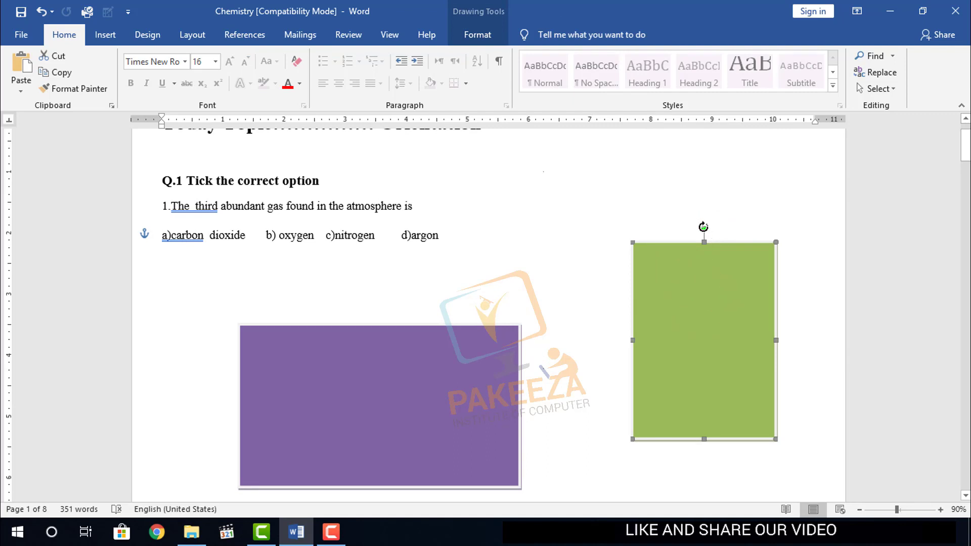
mouse_move(703, 227)
left_mouse_down()
mouse_move(644, 225)
mouse_move(601, 245)
mouse_move(562, 299)
mouse_move(553, 337)
left_mouse_up()
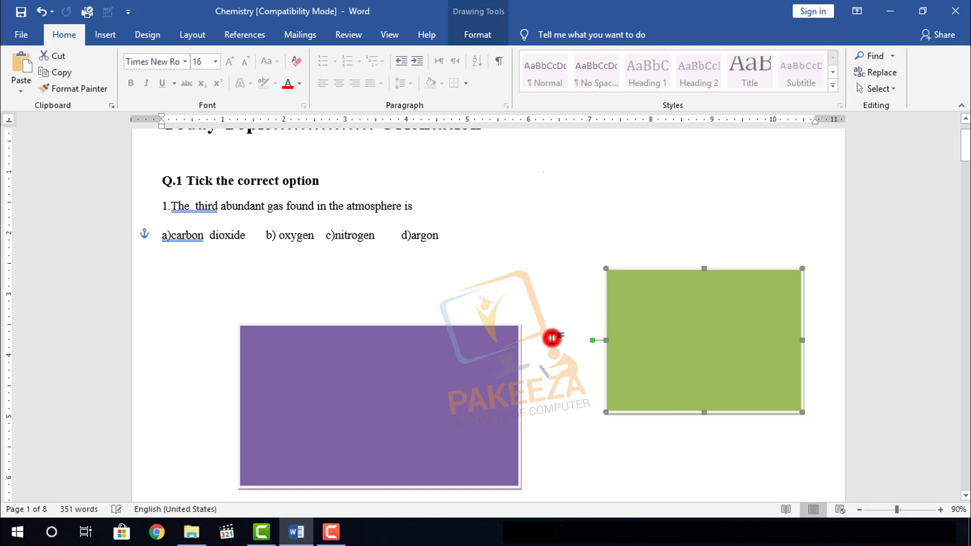
left_click(553, 337)
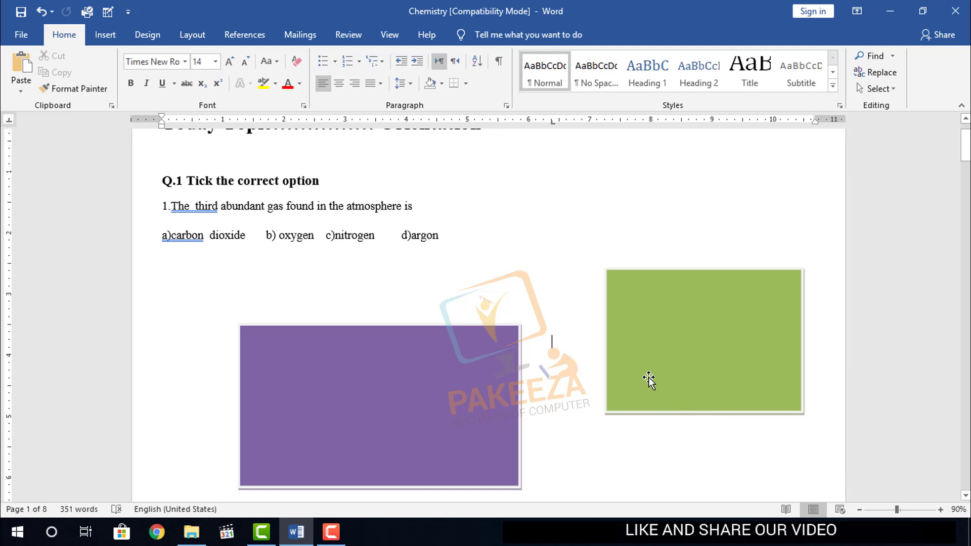
Step: Change the first page's orientation to Portrait
left_click(859, 510)
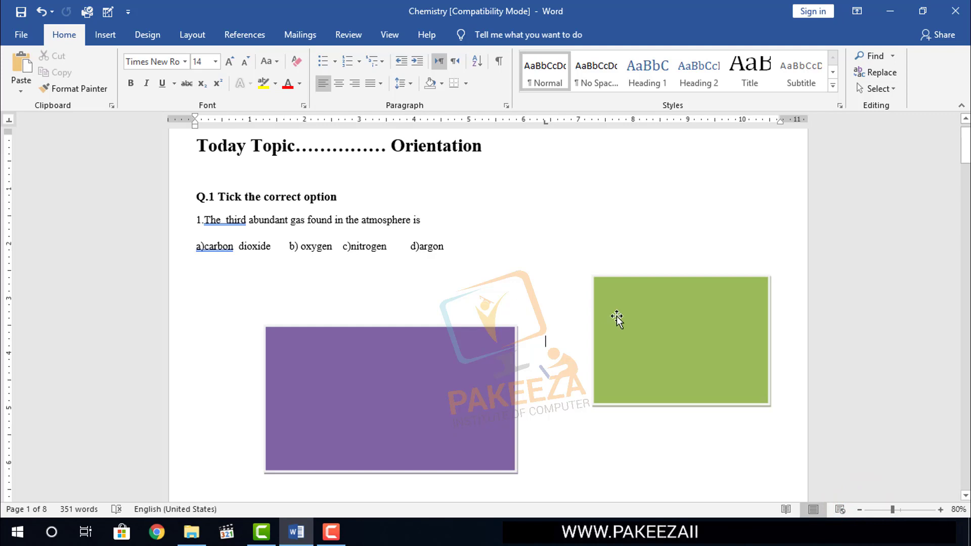
scroll(683, 327, "down", 3)
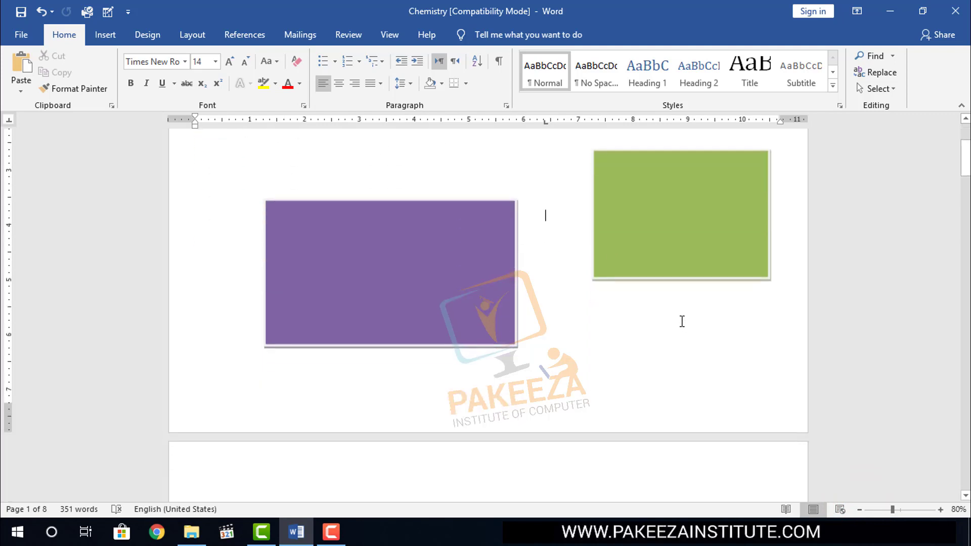
left_click(860, 510)
left_click(859, 510)
scroll(554, 298, "up", 3)
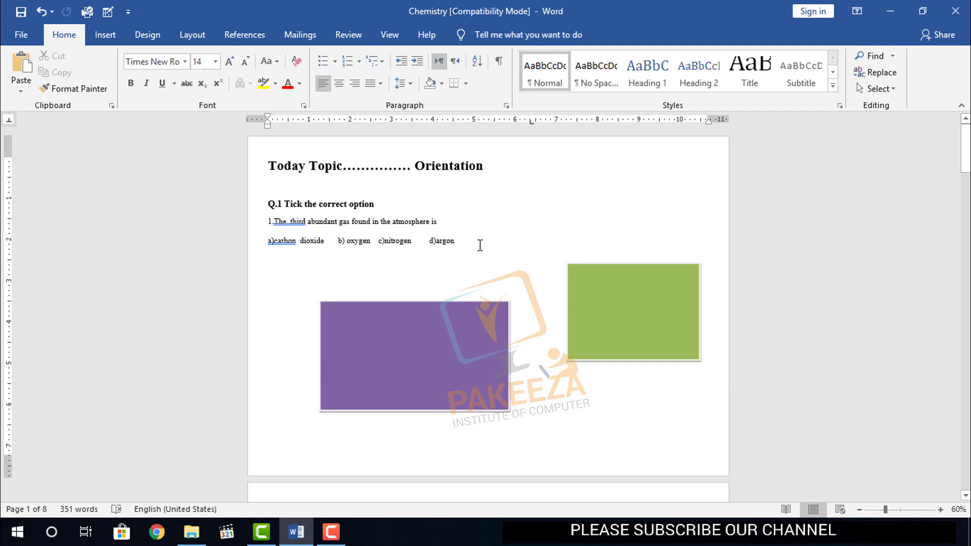
left_click(182, 35)
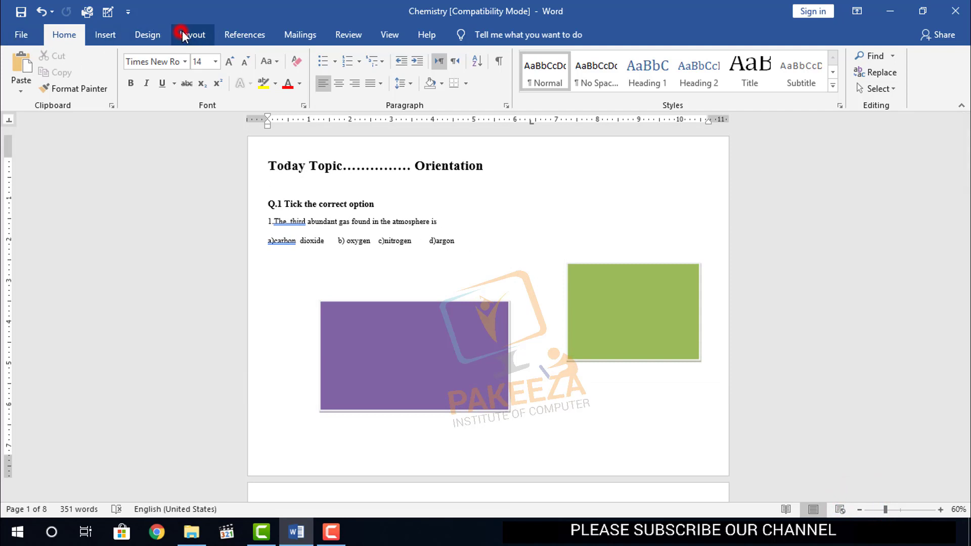
left_click(101, 85)
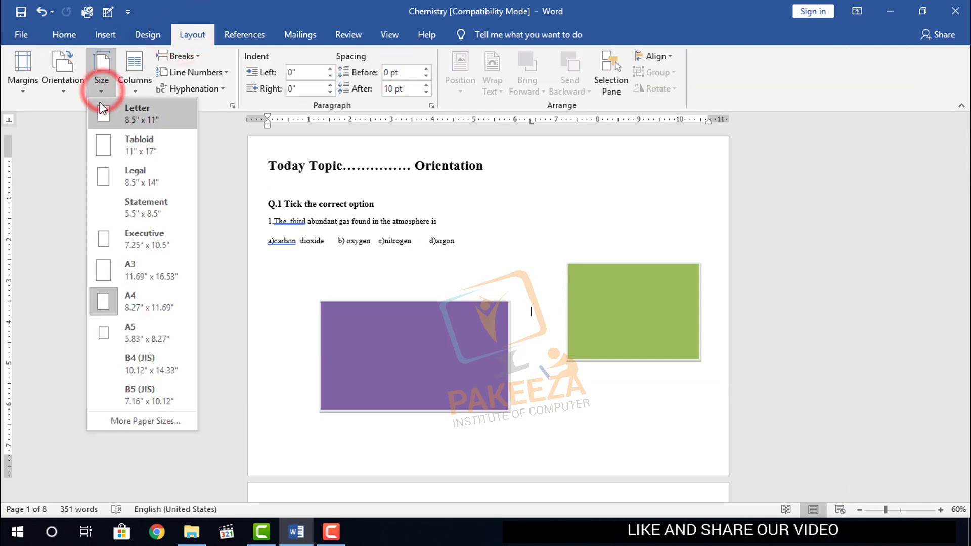
left_click(63, 81)
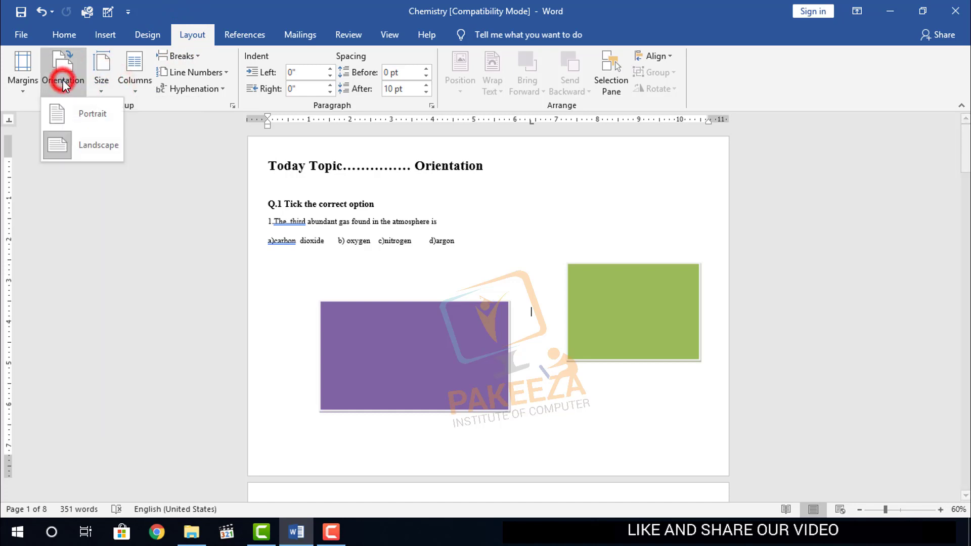
left_click(84, 114)
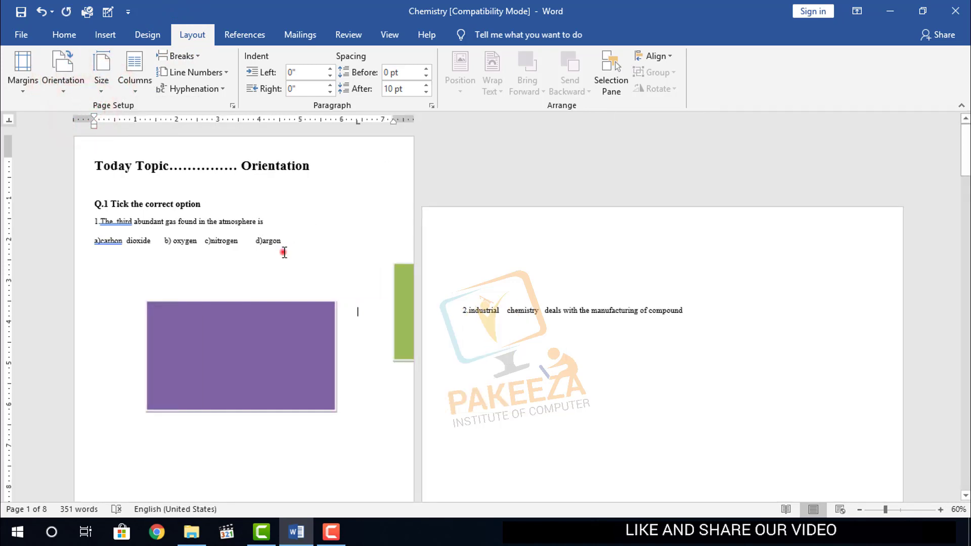
left_click(285, 253)
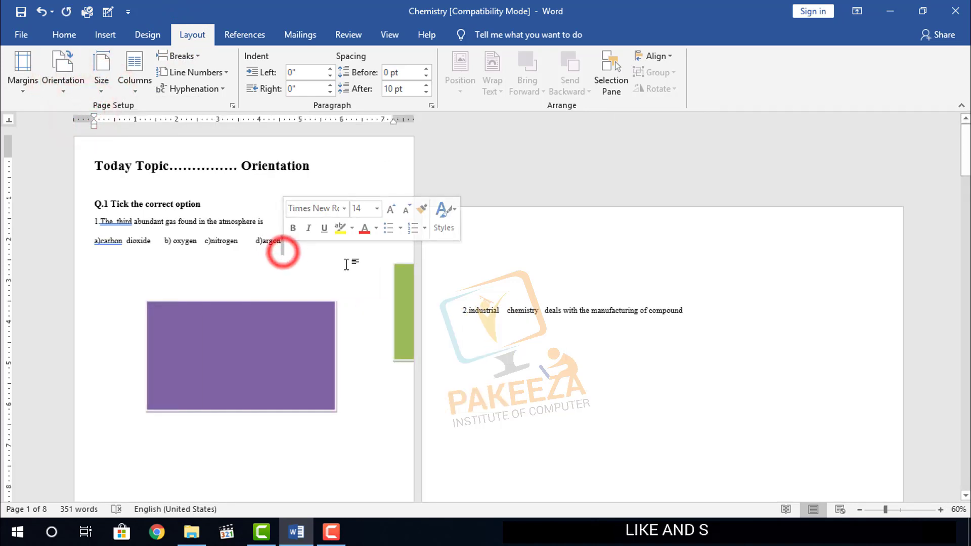
Step: Move the green rectangle slightly left and up so more of it lies within the portrait page
left_click(941, 510)
left_click(940, 510)
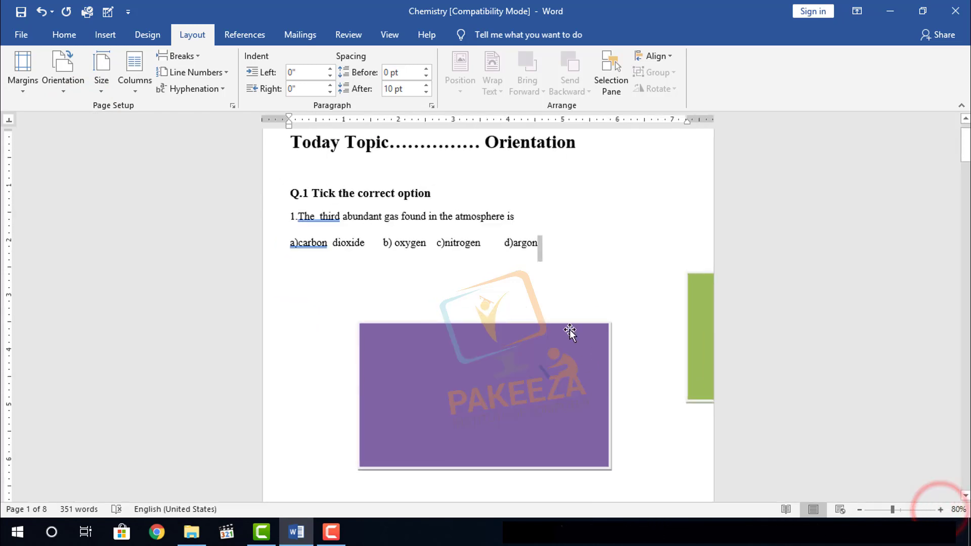
scroll(493, 284, "up", 2)
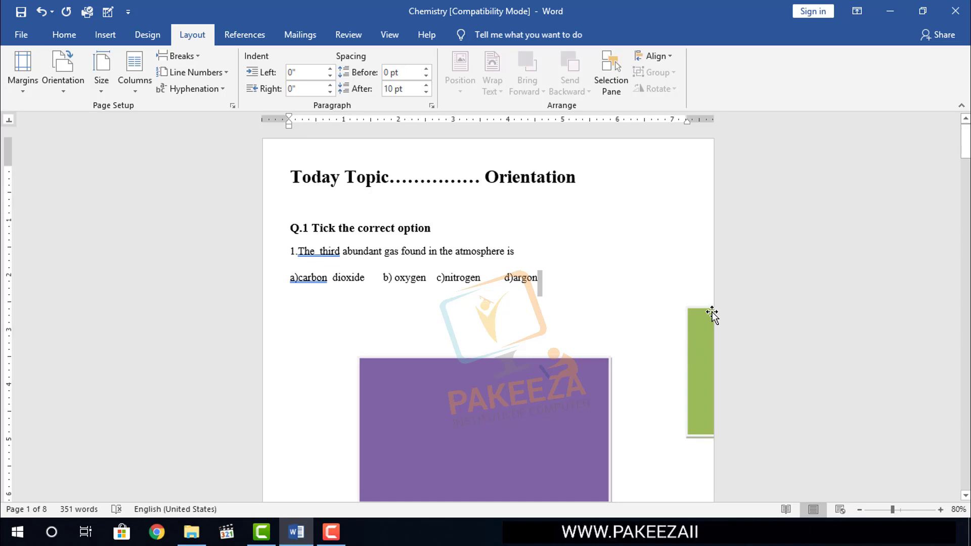
left_click(704, 349)
left_click_drag(704, 349, 683, 339)
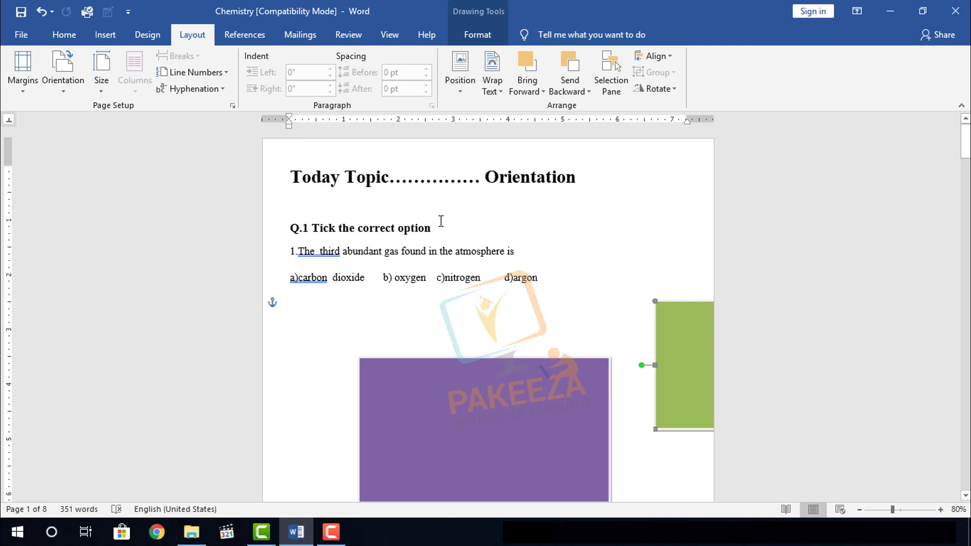
Step: Set the first page's orientation to Landscape and clear the heading selection
left_click(64, 95)
left_click(80, 144)
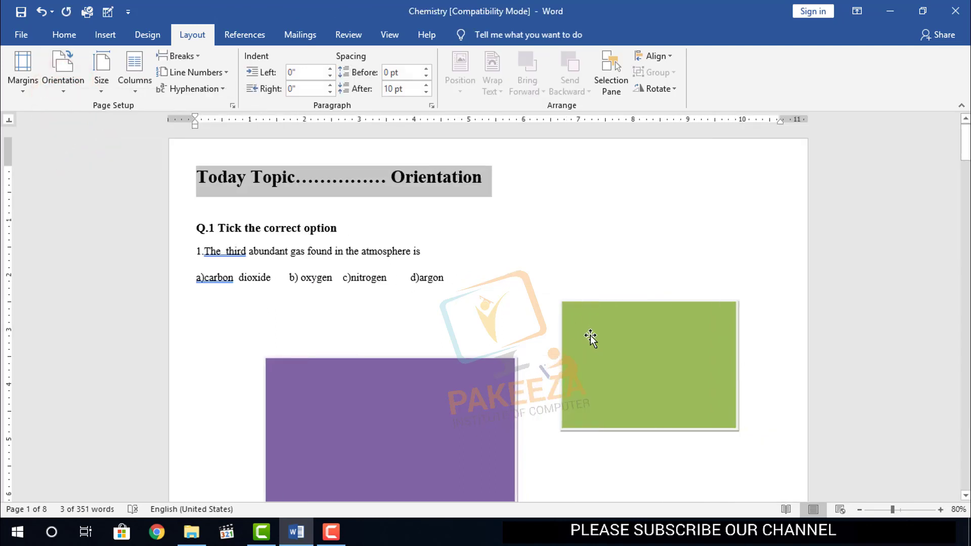
left_click(491, 277)
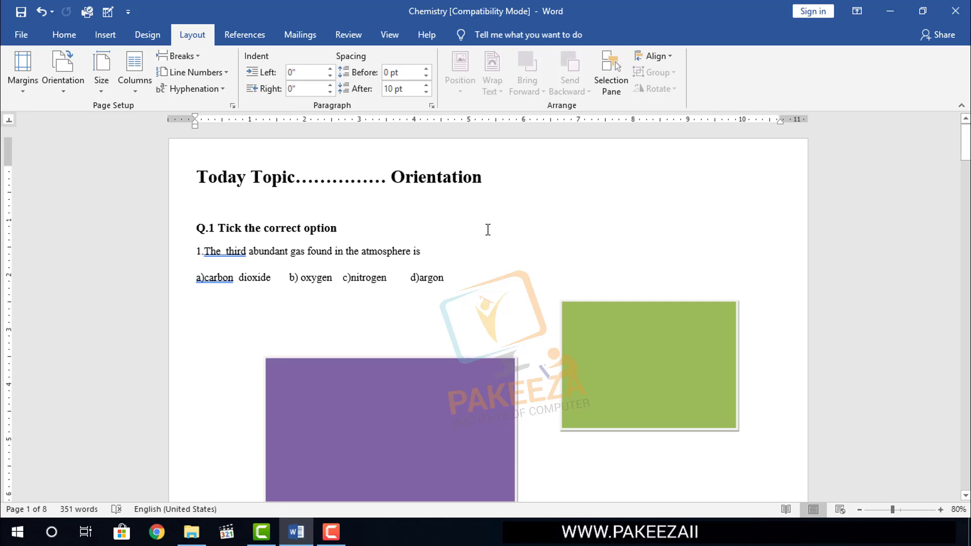
left_click(489, 181)
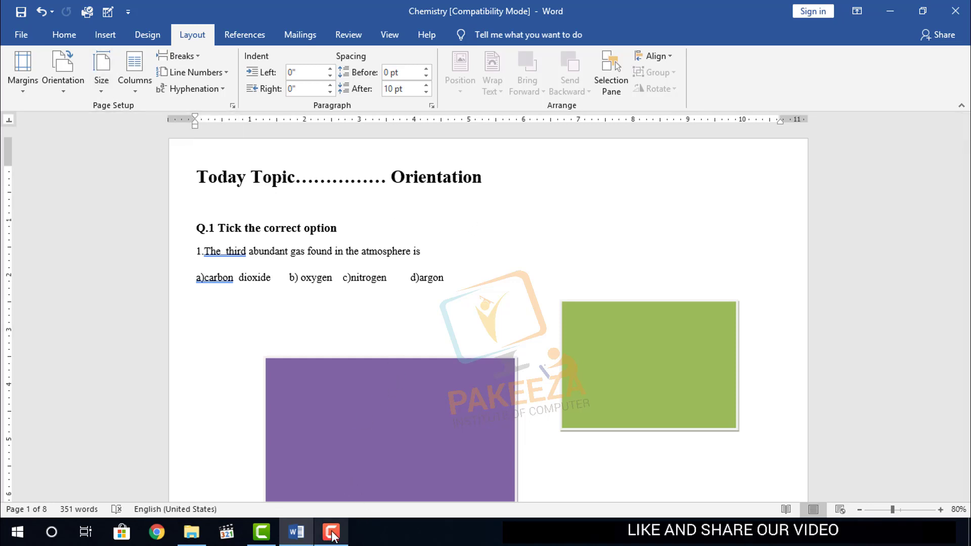
mouse_move(333, 536)
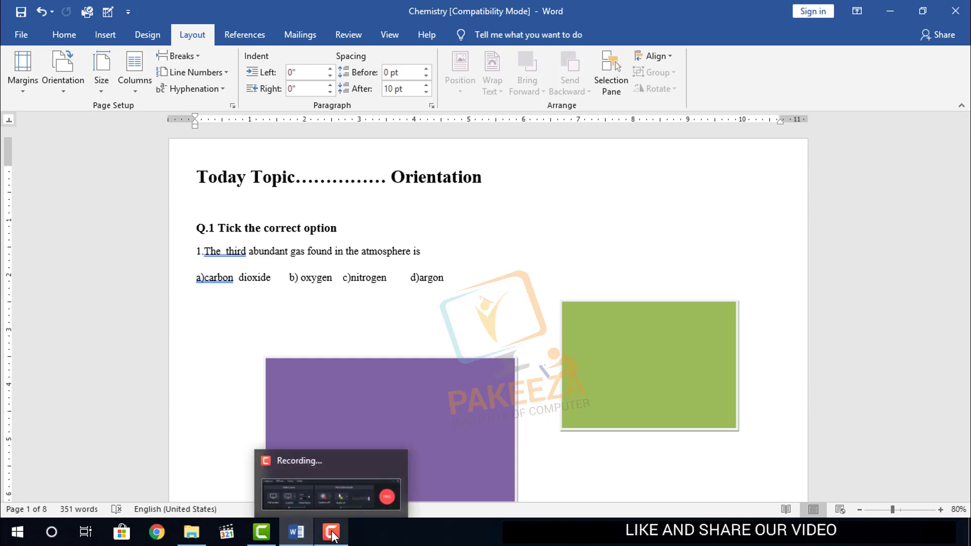
left_click(310, 506)
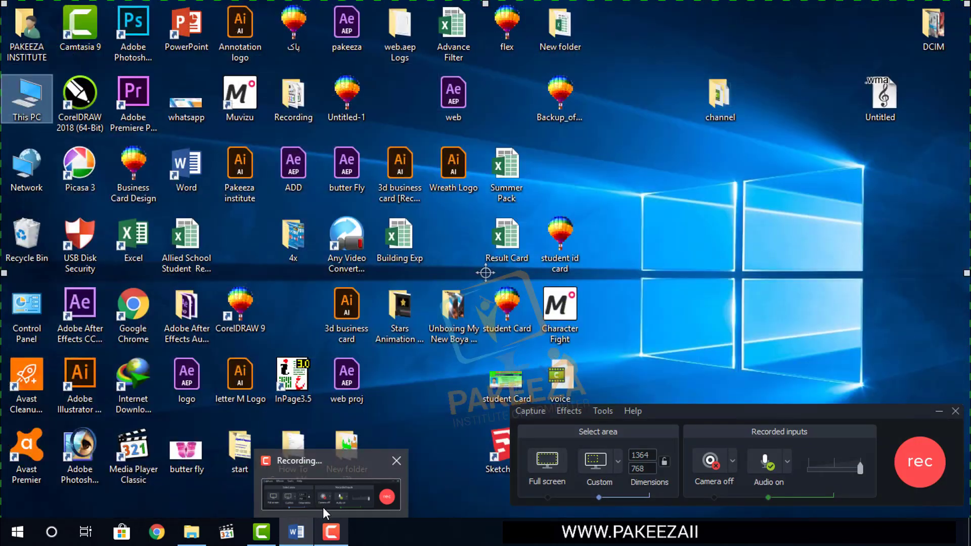